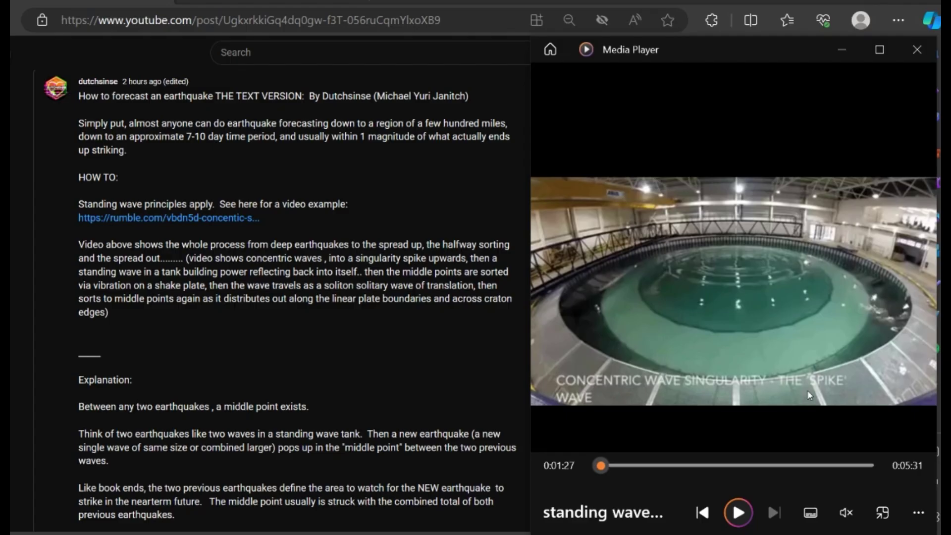
- Restart the standing-wave video and skip ahead through 0:50, 1:18 and 2:05
click(742, 520)
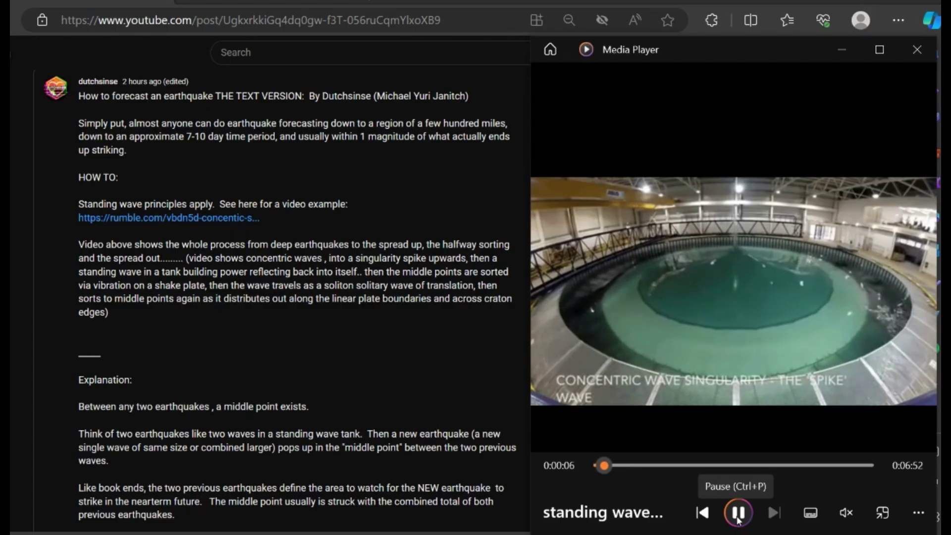
click(633, 466)
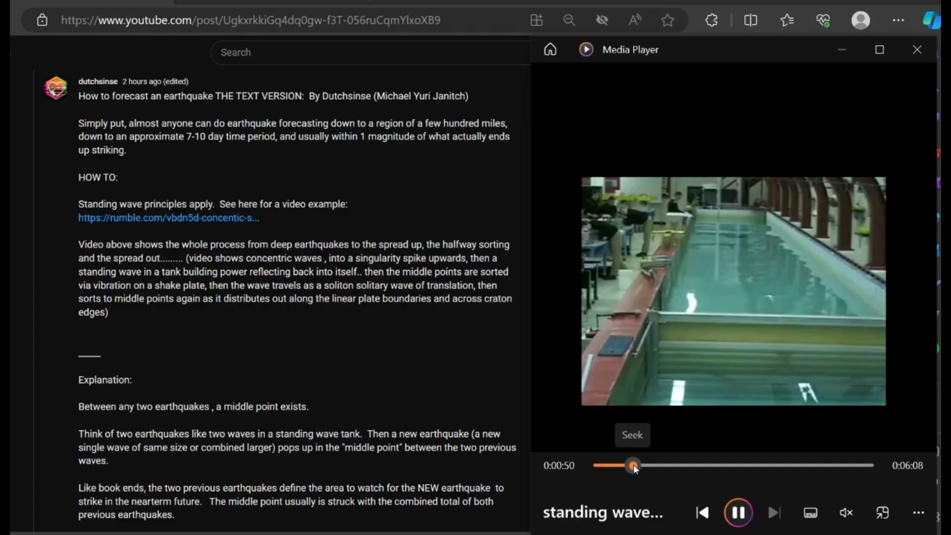
click(652, 466)
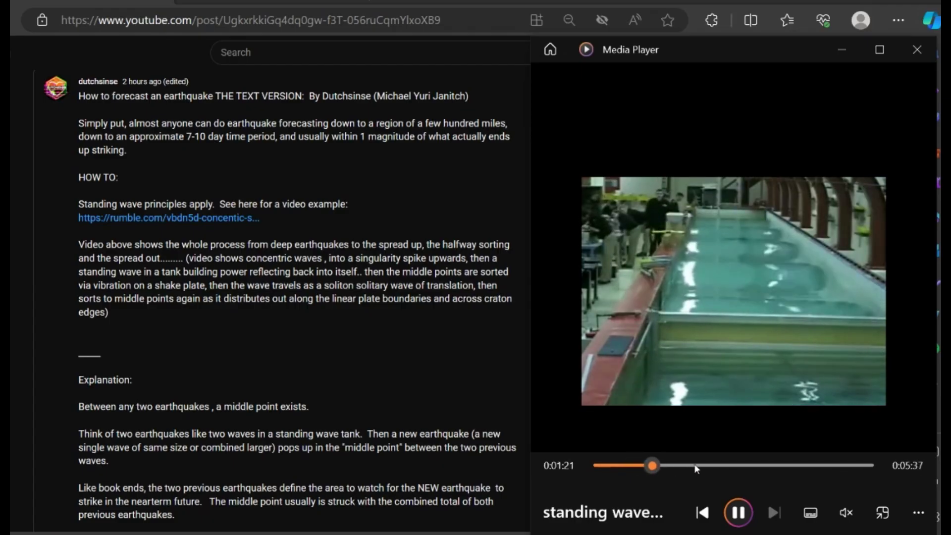
click(681, 466)
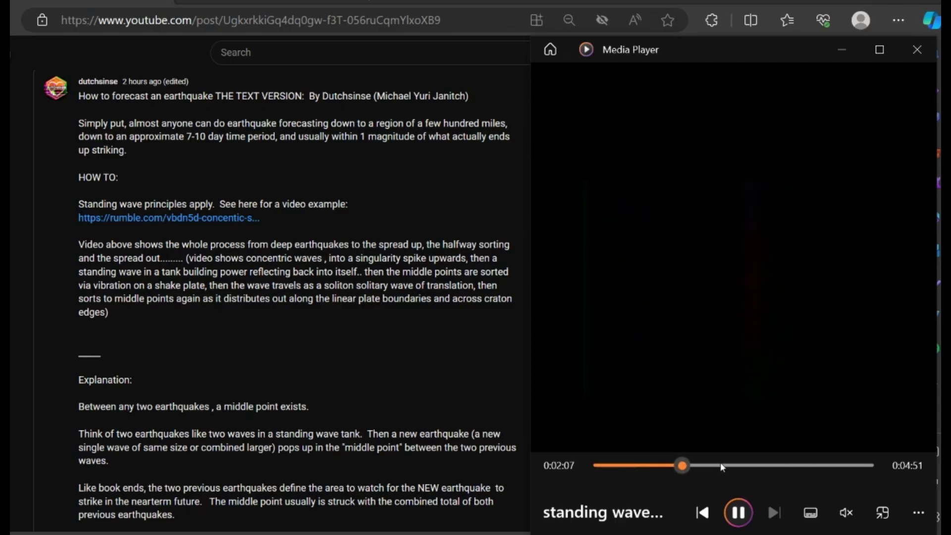
click(704, 465)
- Jump near the end, then to 4:32 and 5:26, then the start and 1:07 pool footage
click(842, 465)
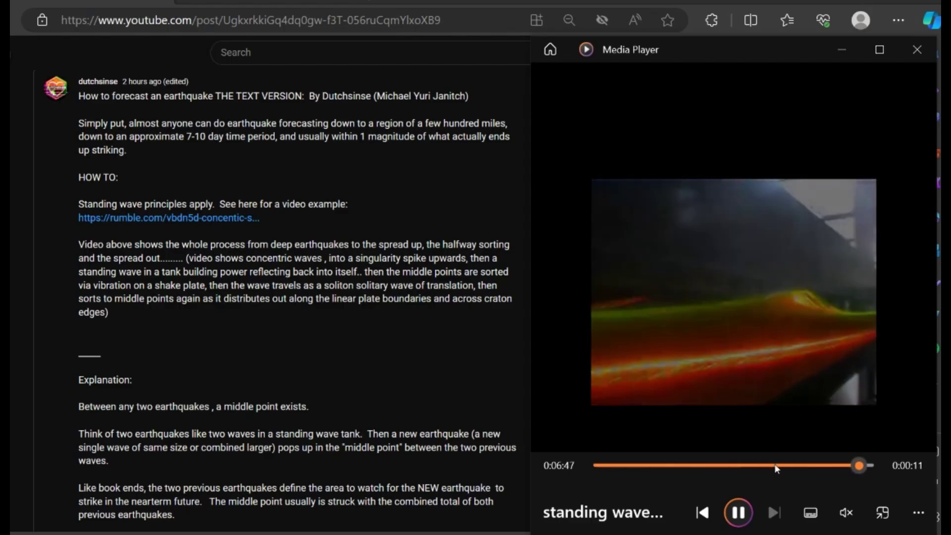
click(774, 466)
click(808, 465)
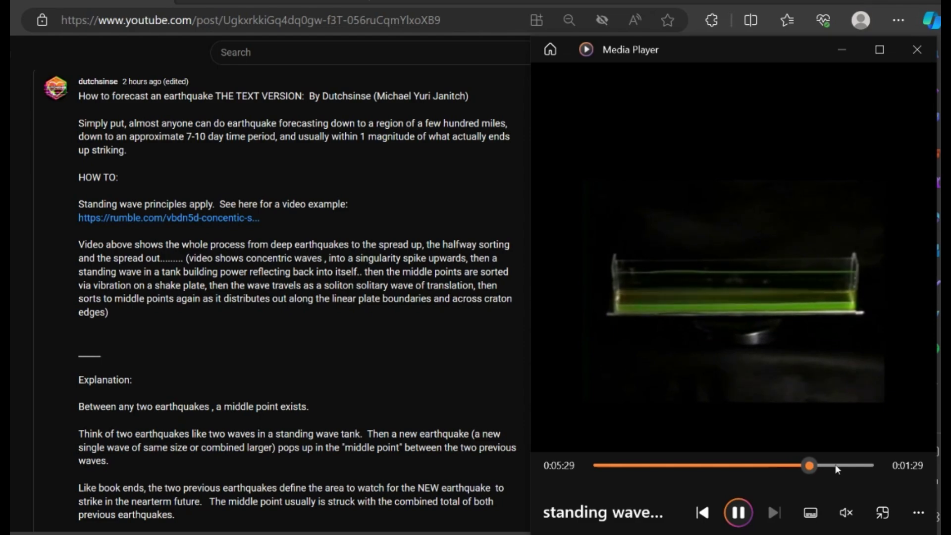
click(600, 465)
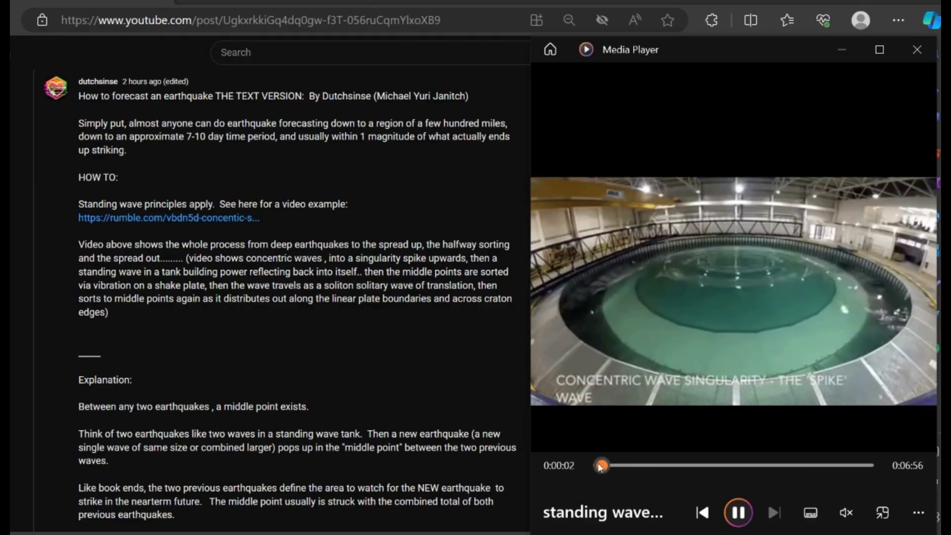
click(643, 466)
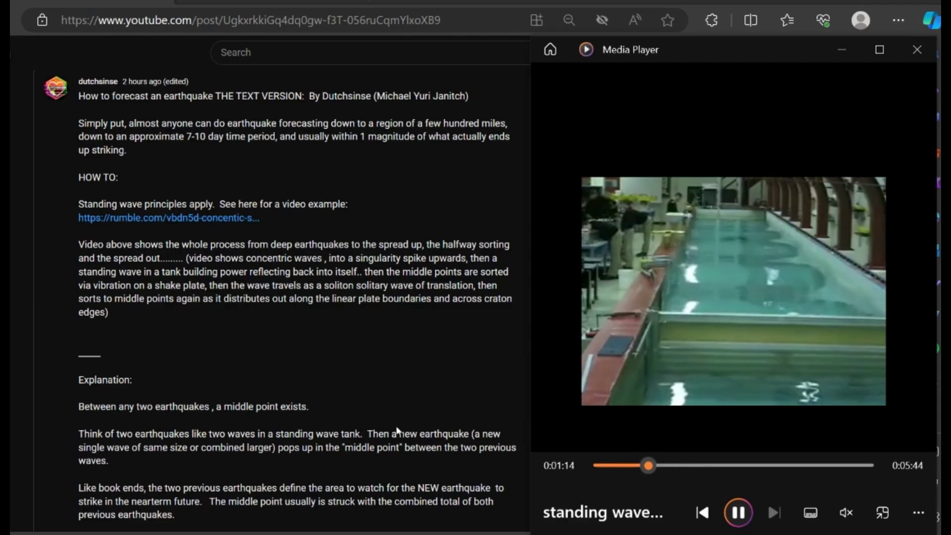
scroll(395, 429, down, 2)
scroll(394, 426, down, 1)
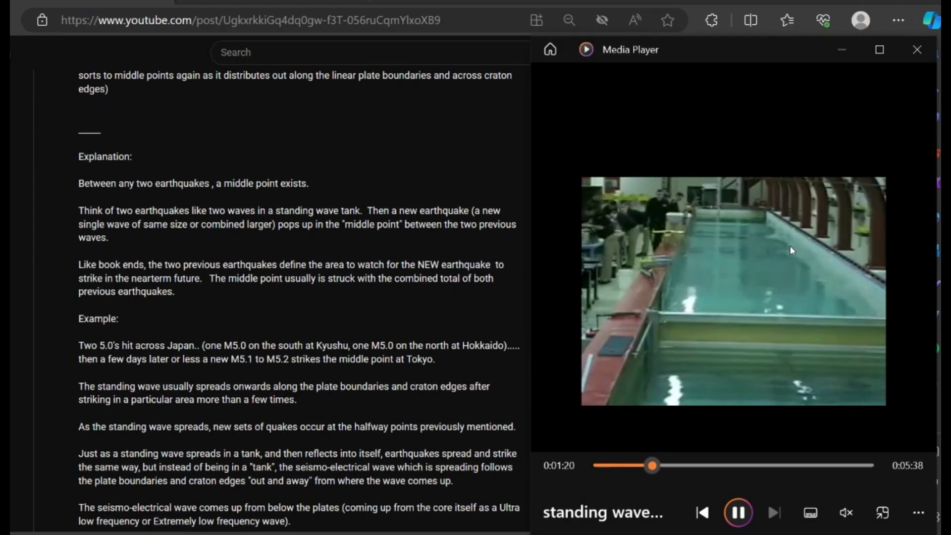
click(669, 464)
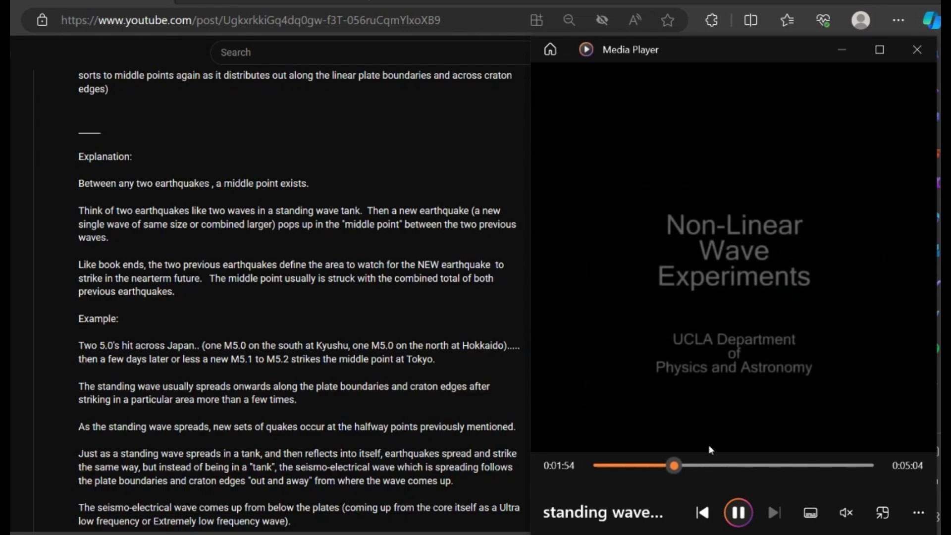
click(659, 478)
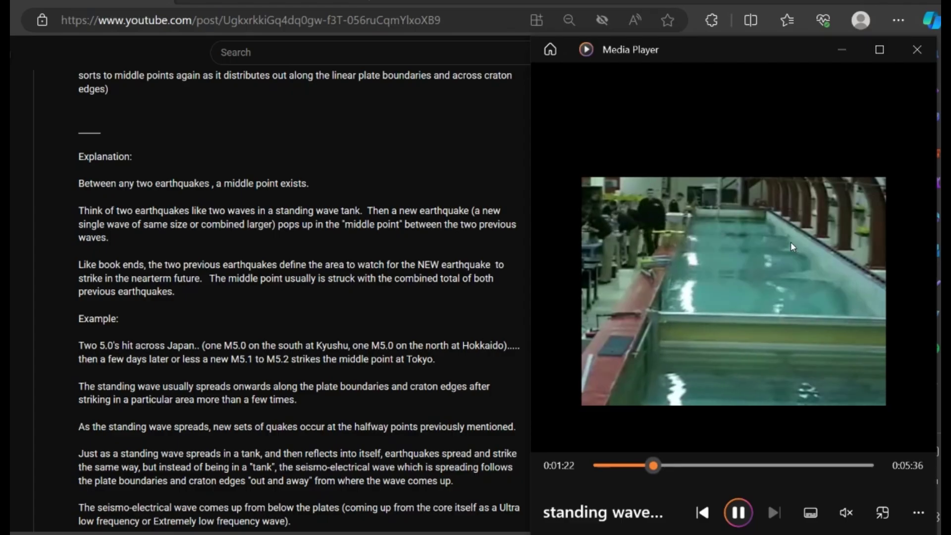
click(633, 465)
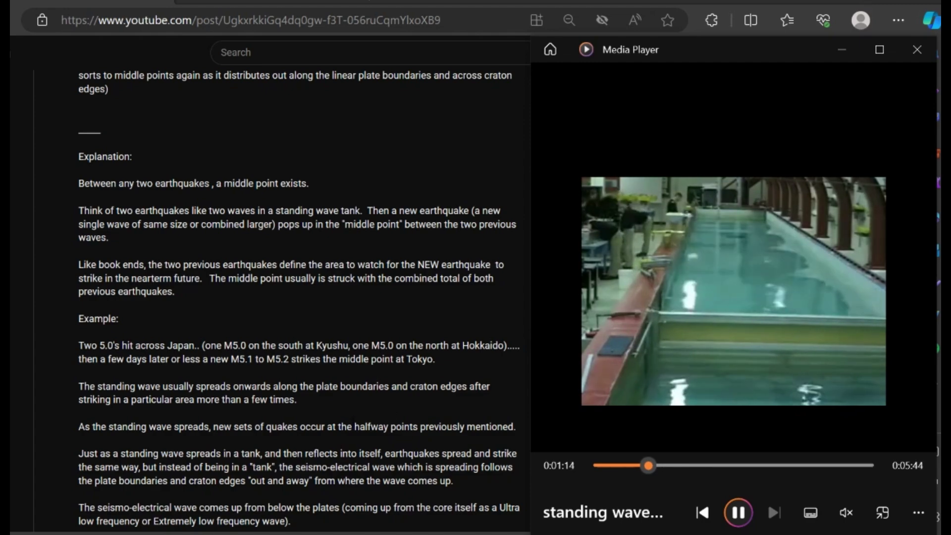
scroll(405, 402, down, 2)
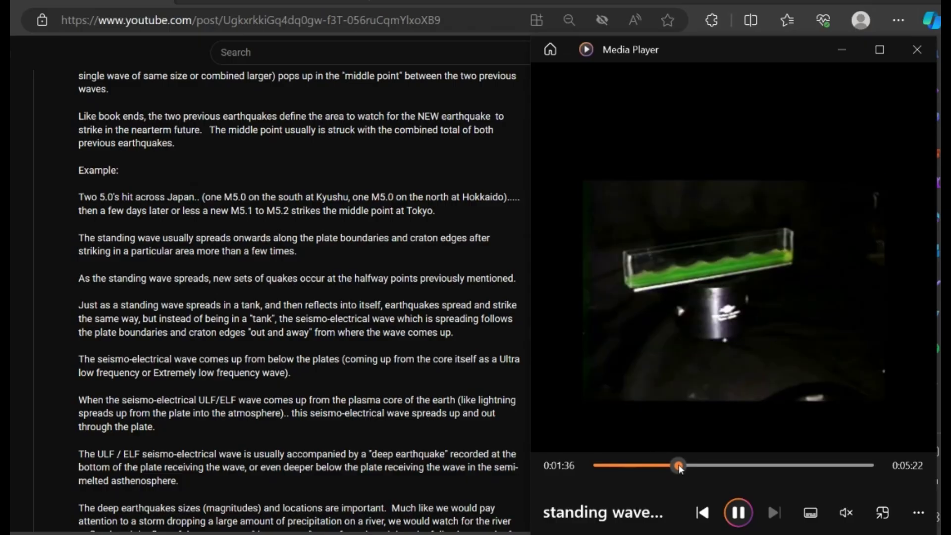
- Move the standing-wave video to 2:01, the 1:44 tank scene, 2:38, then 1:04
click(679, 465)
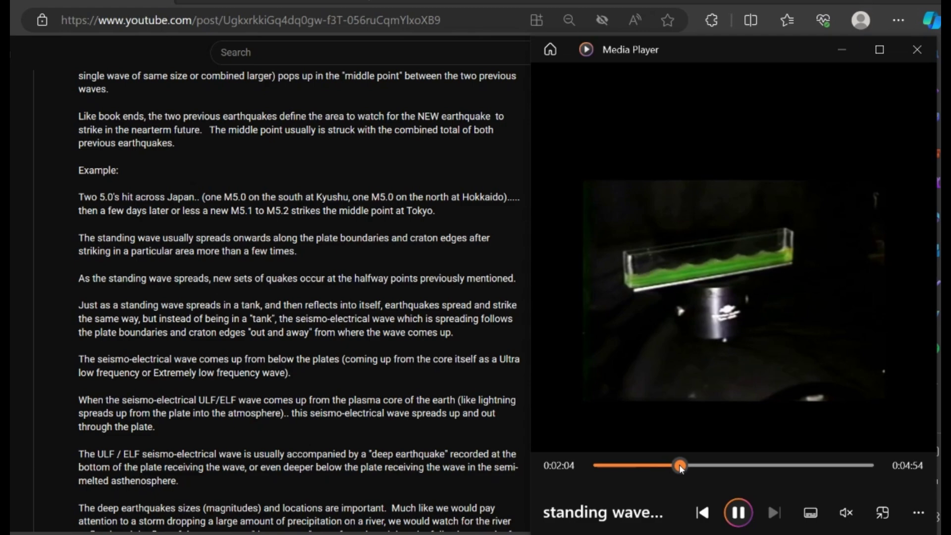
click(677, 466)
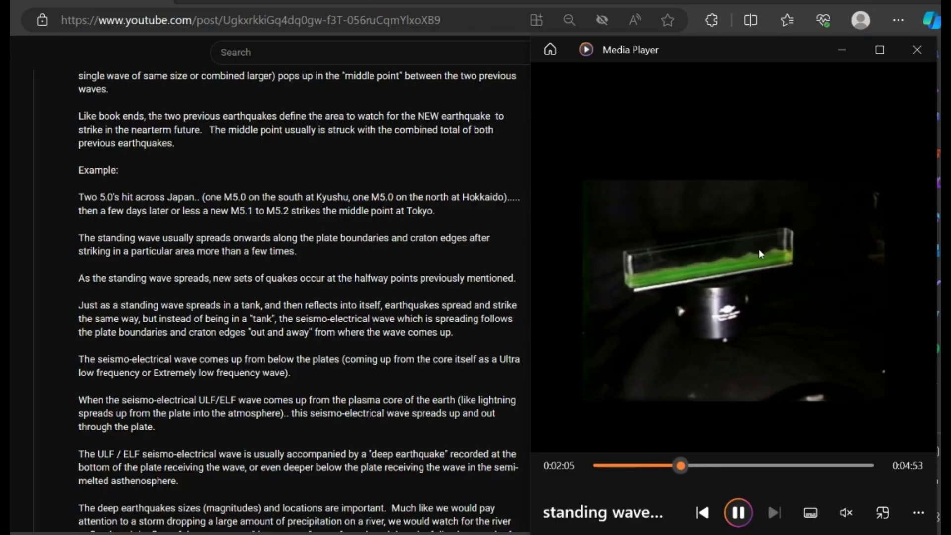
click(668, 465)
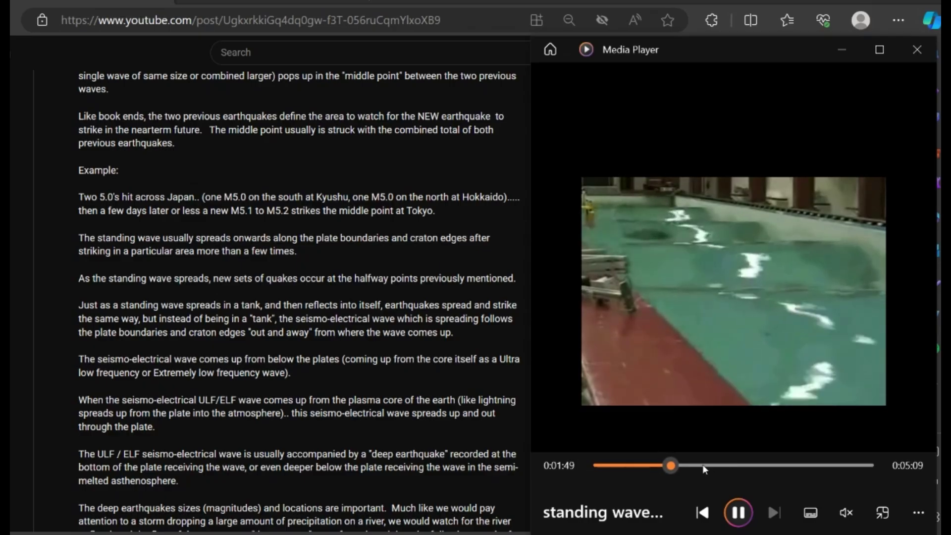
click(703, 466)
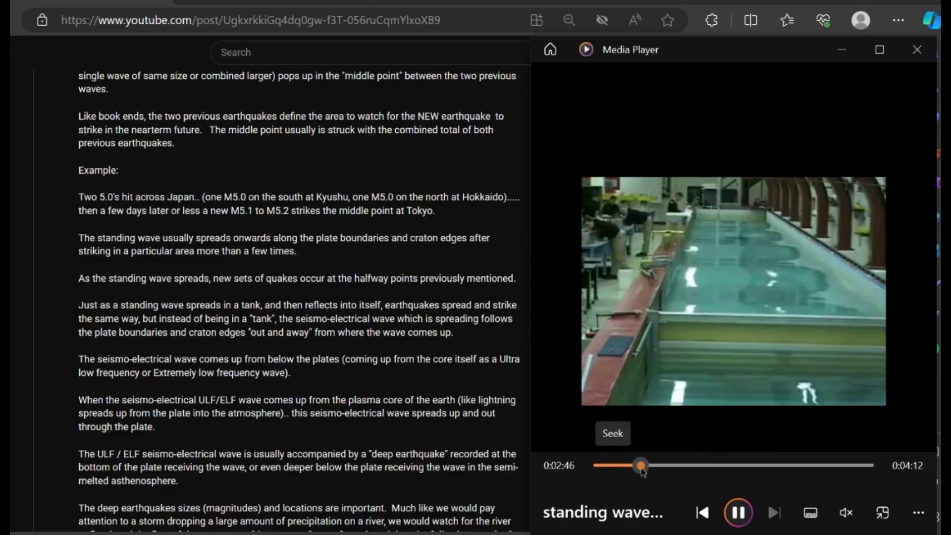
click(641, 468)
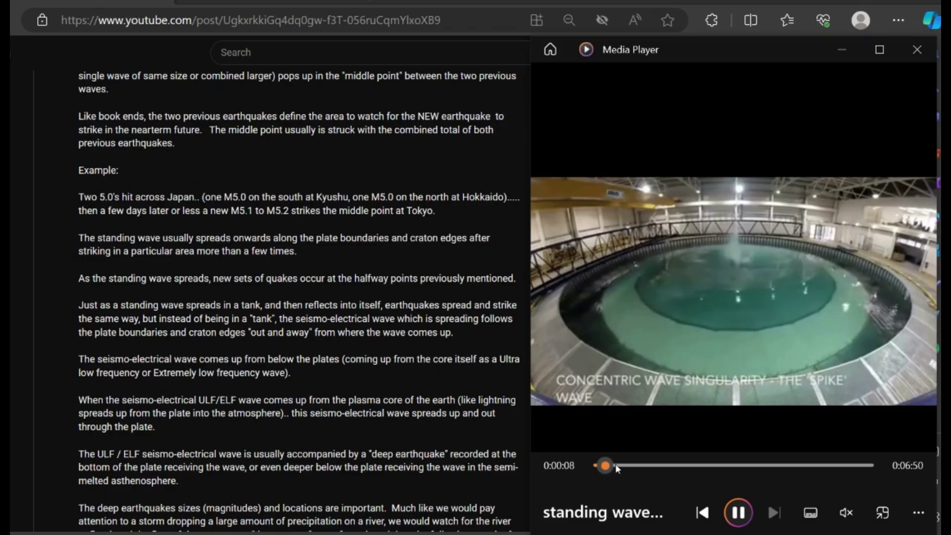
- Restart the video, try 1:16 and later footage, then settle at the one-minute mark
click(597, 466)
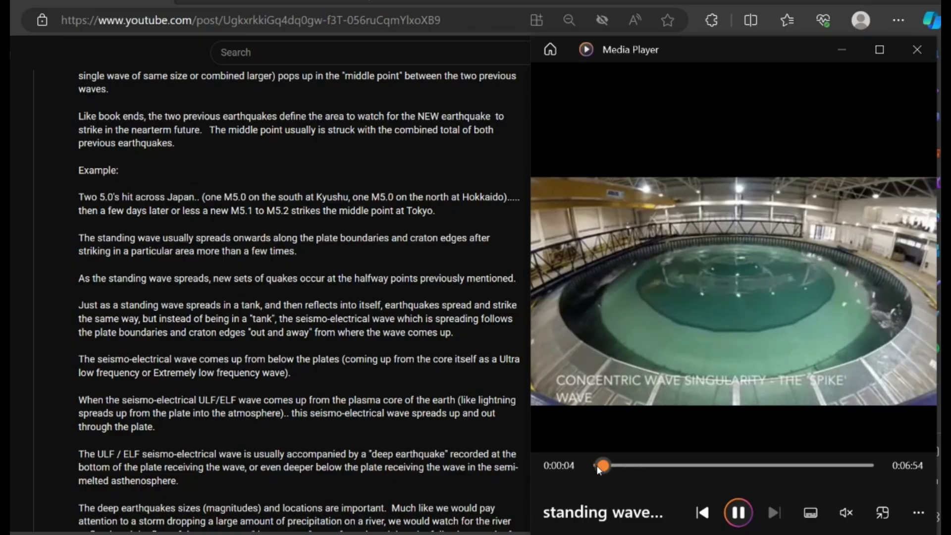
click(650, 465)
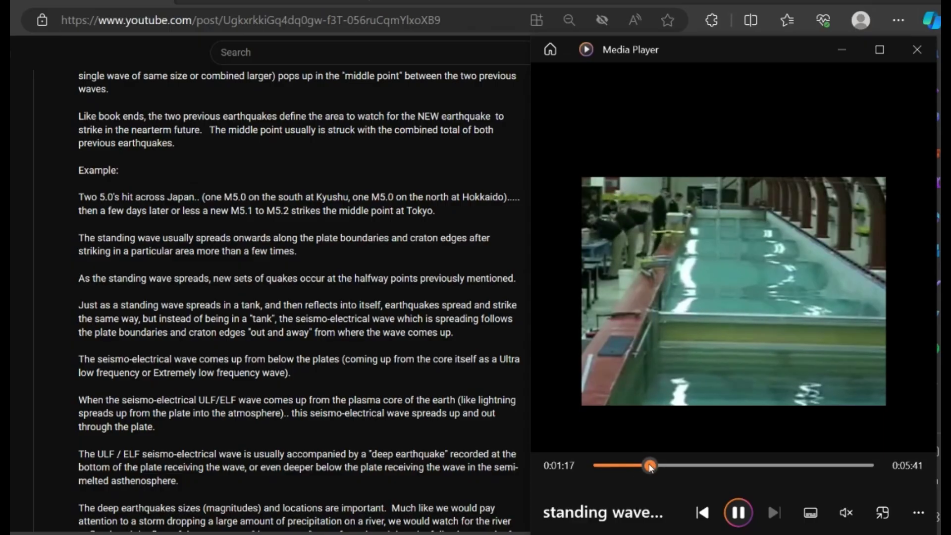
click(599, 465)
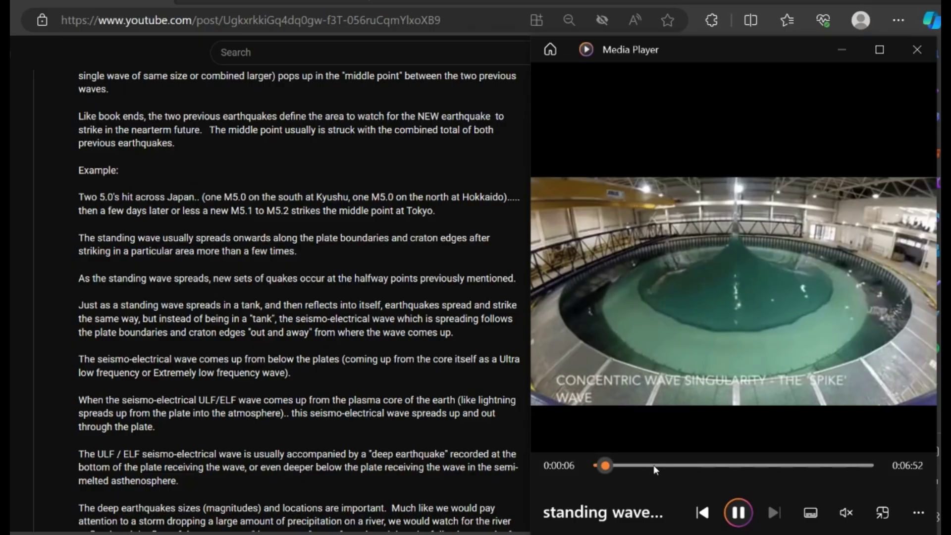
click(649, 466)
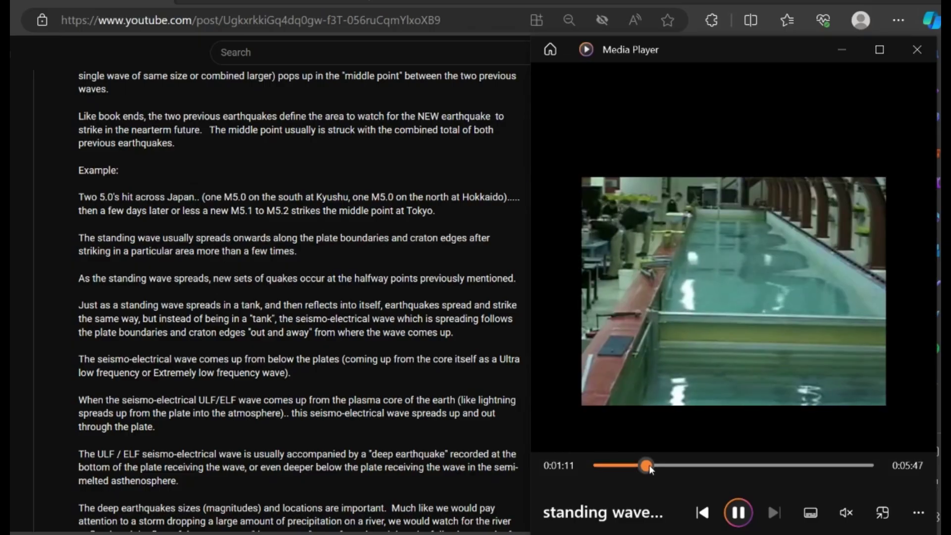
click(675, 466)
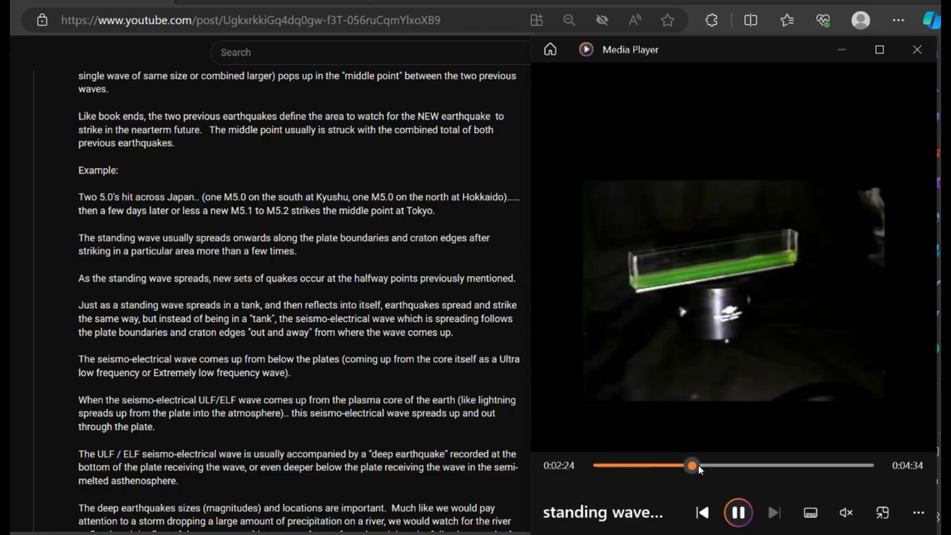
click(639, 465)
scroll(446, 432, down, 2)
scroll(435, 431, down, 1)
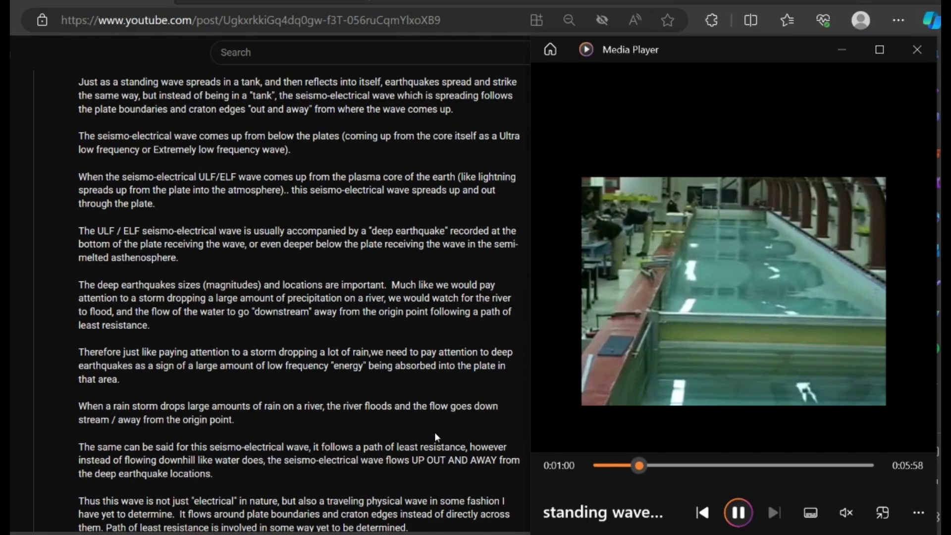
scroll(435, 432, down, 1)
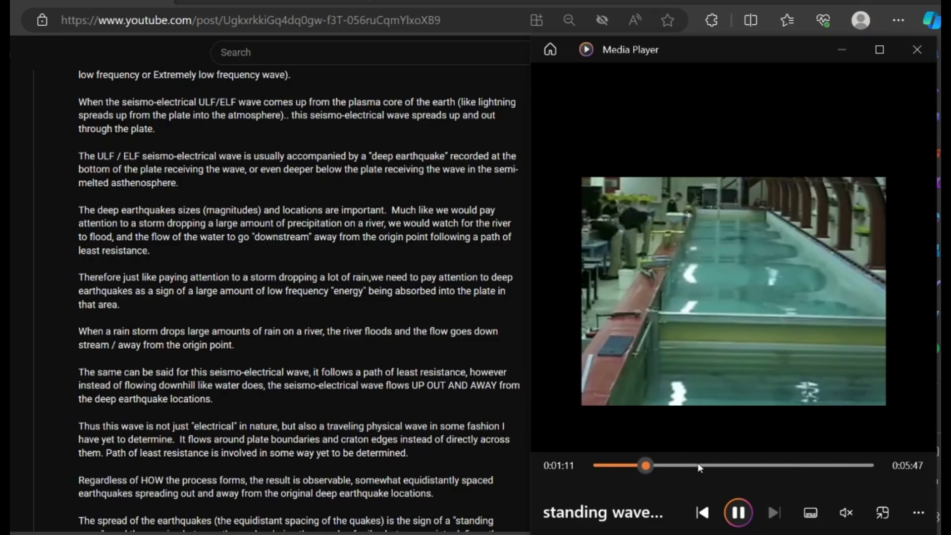
- Skim the spring model, tilted tank and hand-in-tank scenes, then return to the early tank scene
click(688, 466)
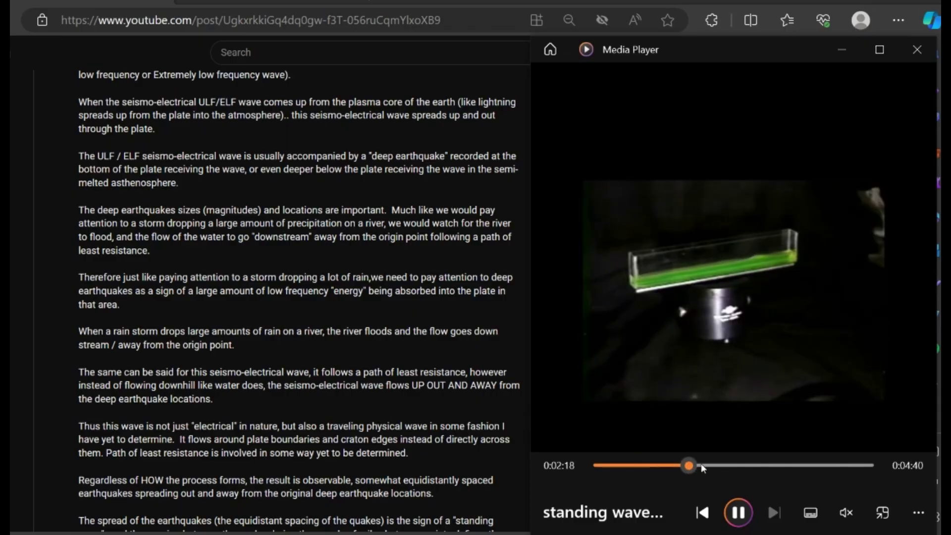
click(726, 466)
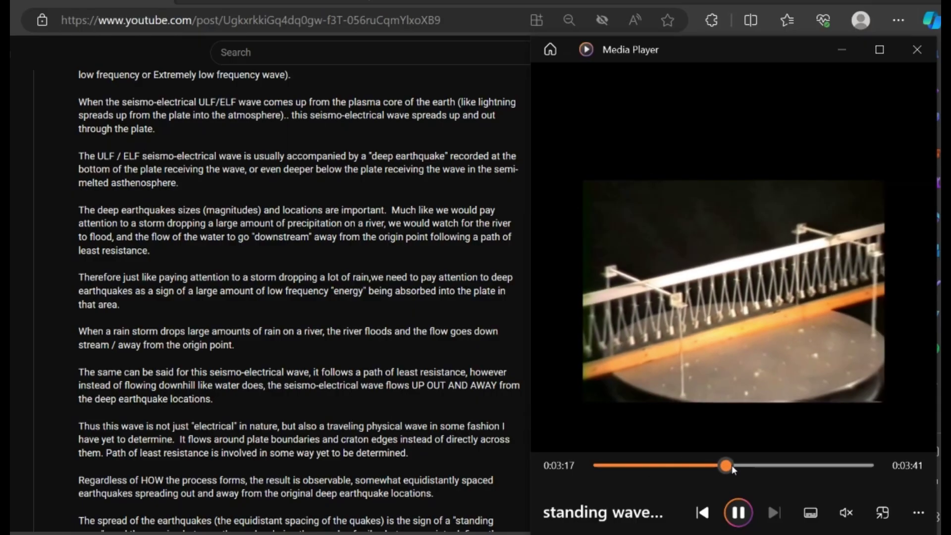
click(743, 466)
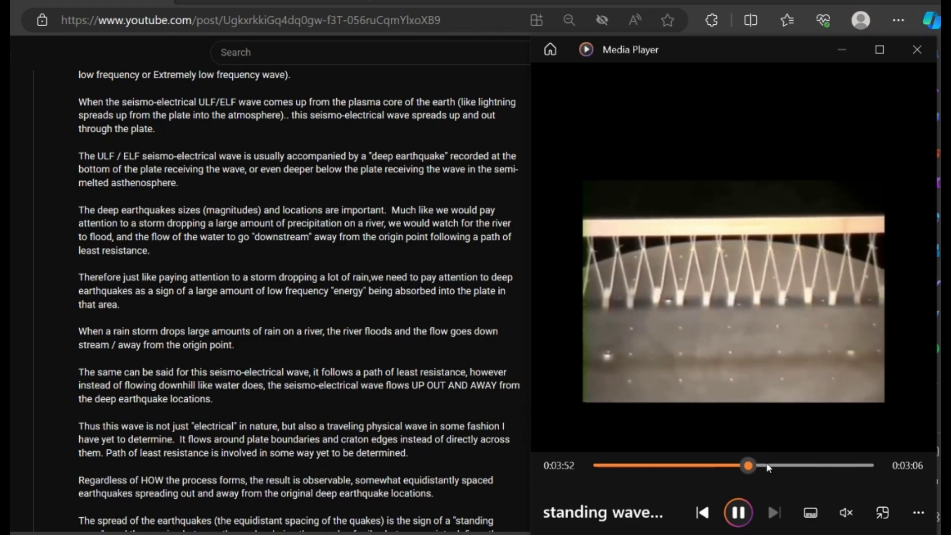
click(766, 465)
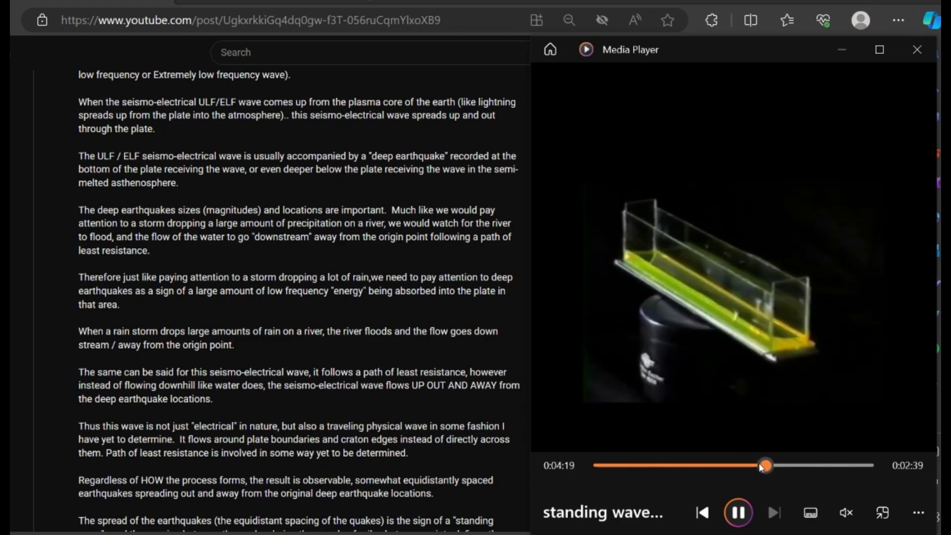
click(748, 466)
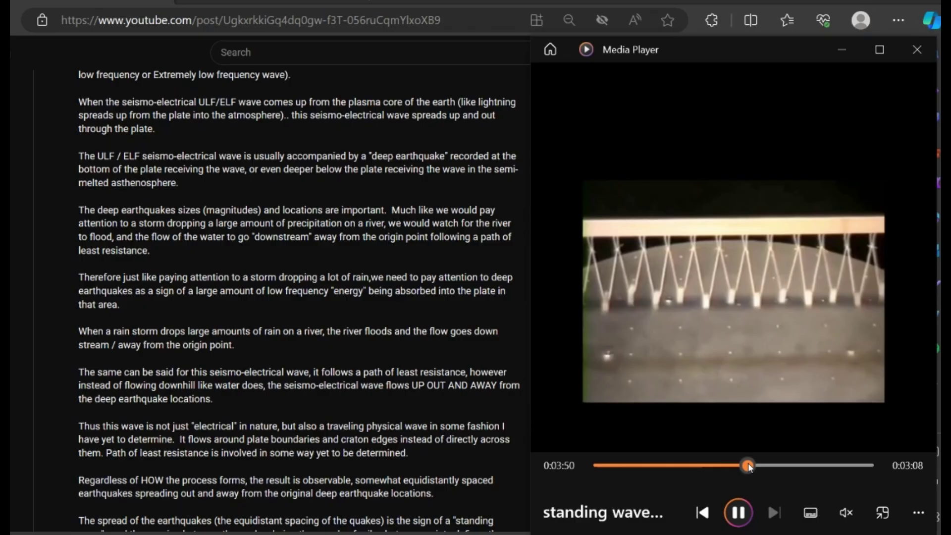
click(802, 465)
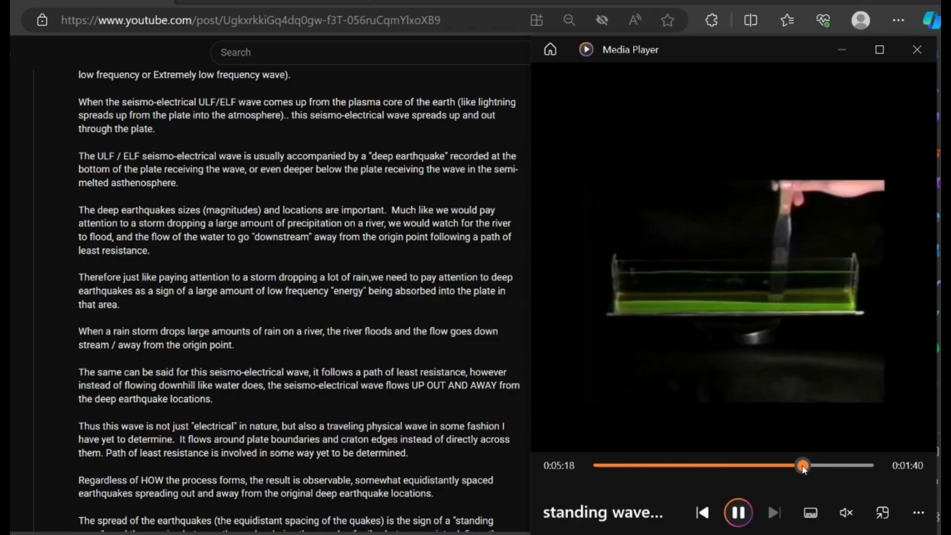
click(854, 466)
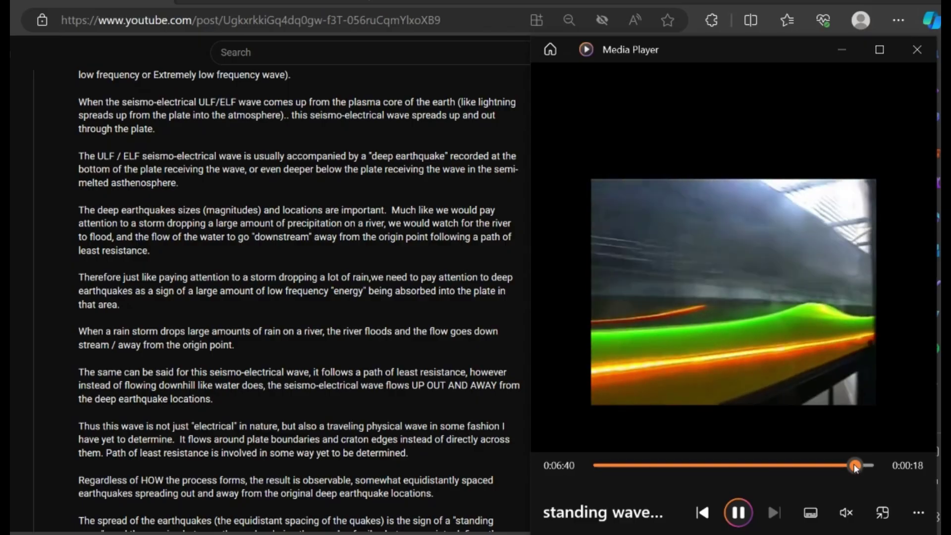
click(644, 465)
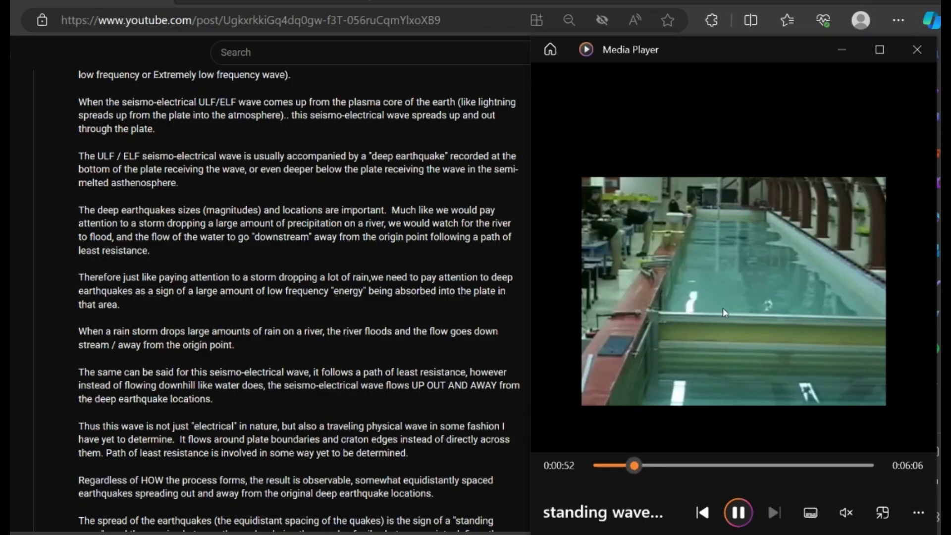
scroll(395, 354, down, 3)
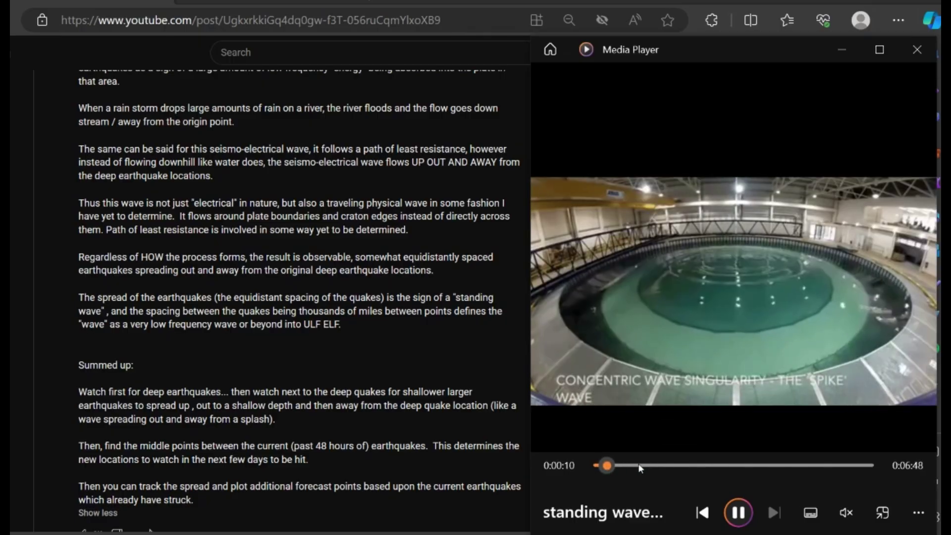
- Sample the pool, tank and green tank scenes and the video's end, then scrub back to 1:00
click(637, 465)
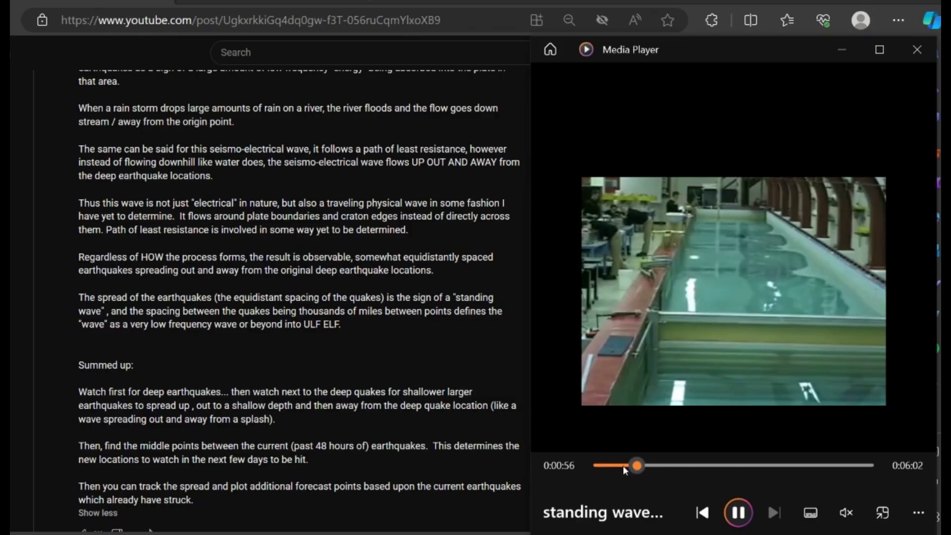
click(602, 467)
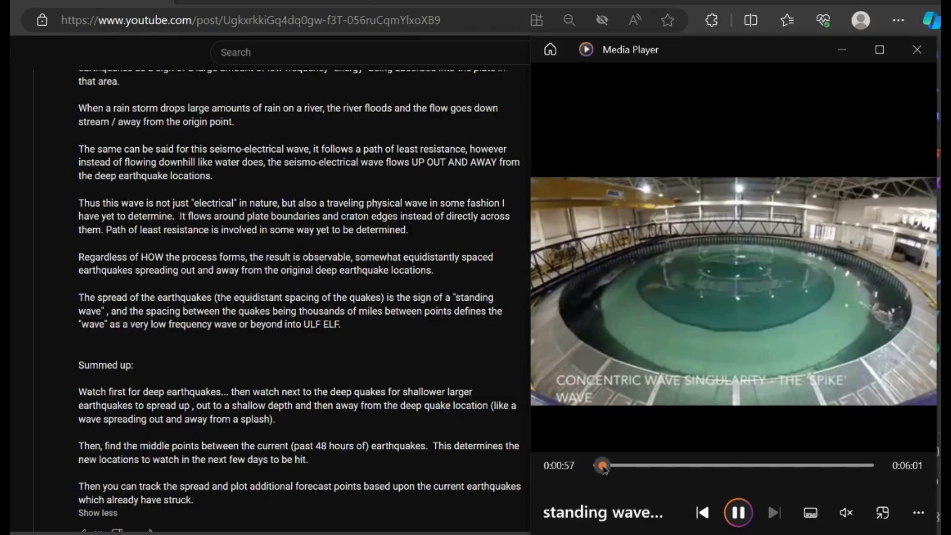
click(640, 465)
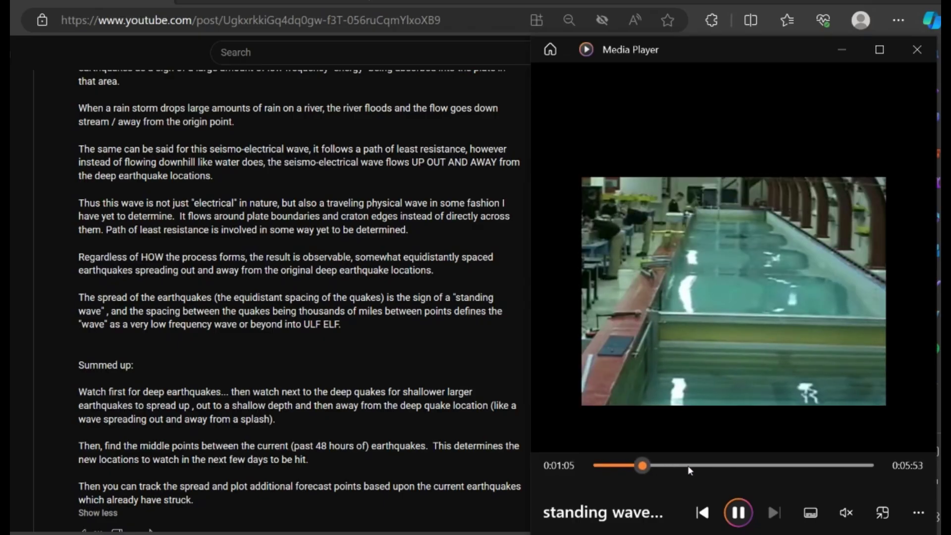
click(685, 467)
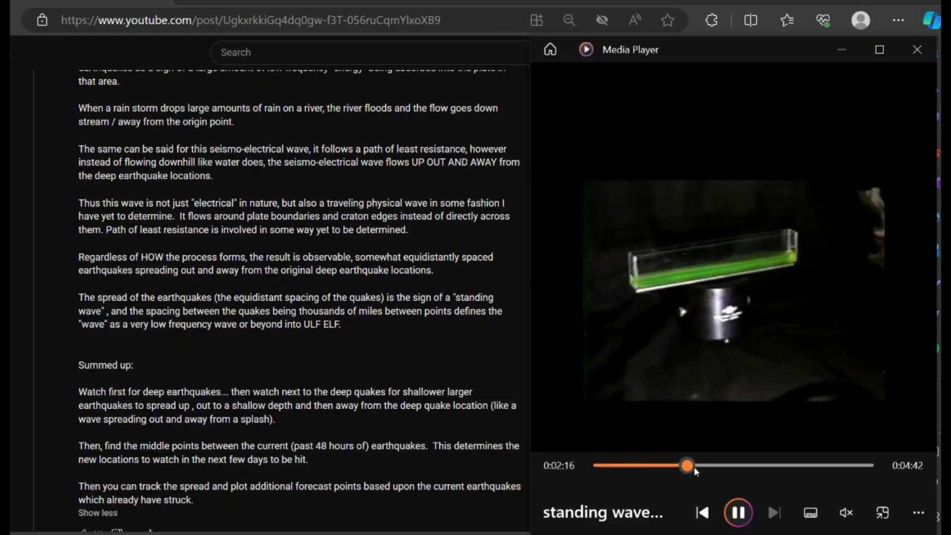
drag(842, 466, 858, 466)
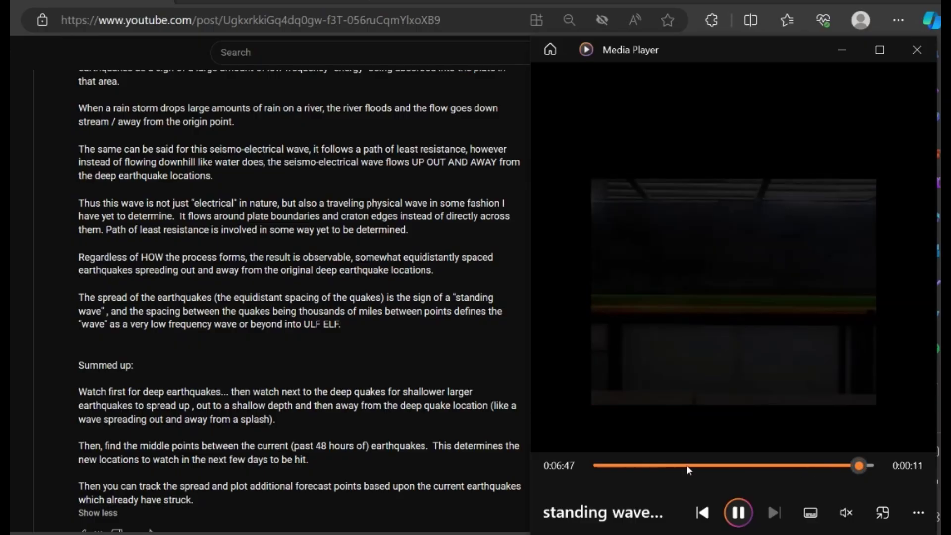
click(709, 466)
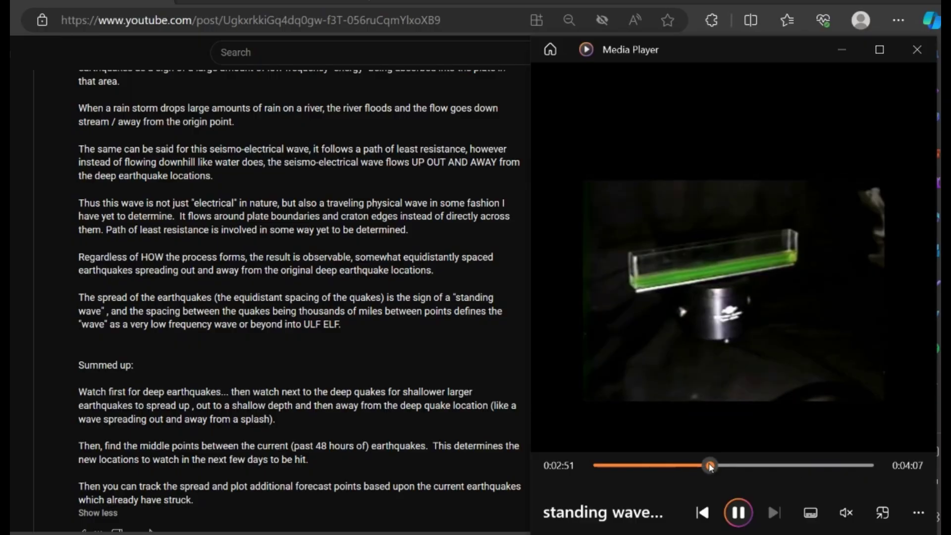
drag(691, 464, 636, 466)
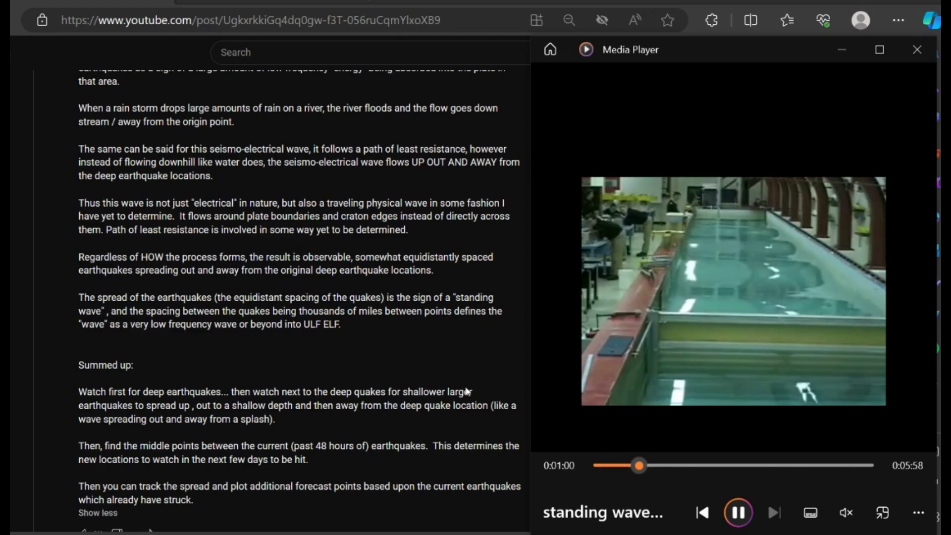
scroll(430, 440, down, 2)
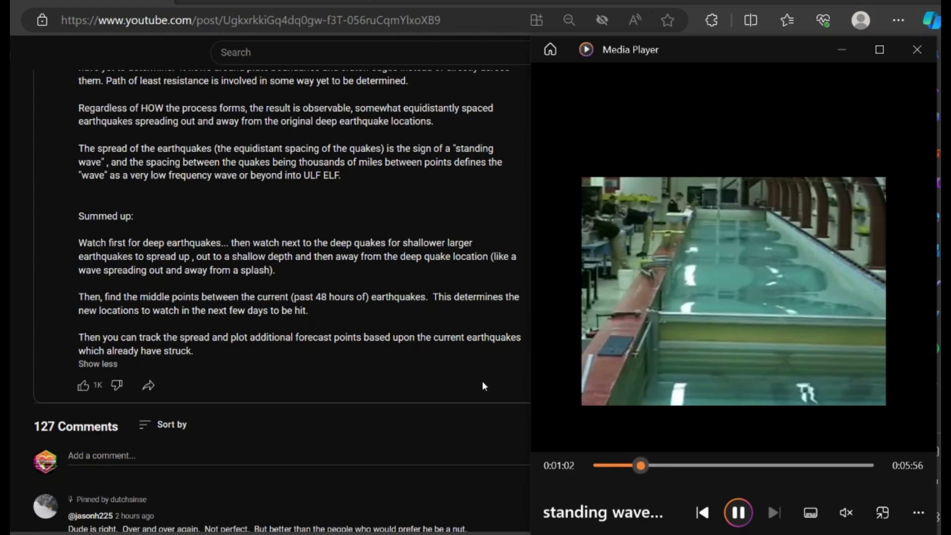